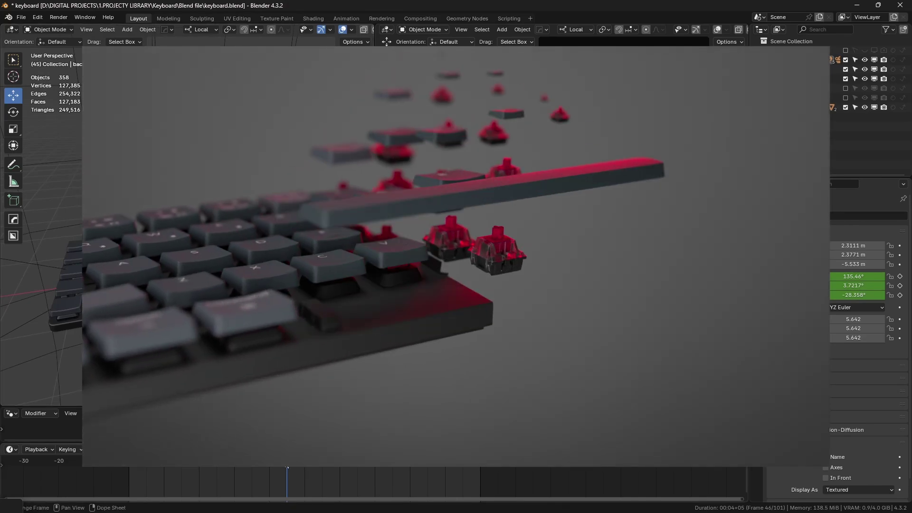
# - Rewind the keyboard animation, then slide the proximity control empty along X to test it
pyautogui.moveTo(287, 468); pyautogui.dragTo(237, 468)
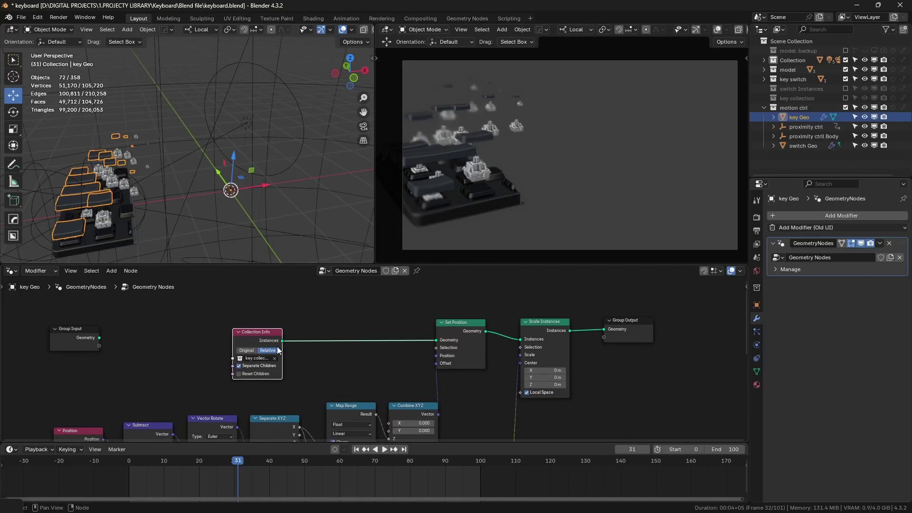
pyautogui.scroll(3, 278, 350)
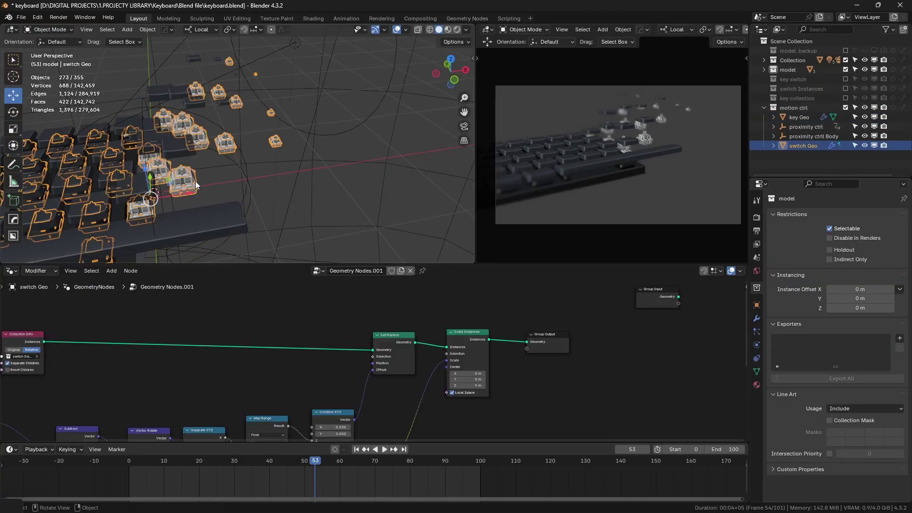
pyautogui.click(199, 187)
pyautogui.moveTo(229, 165)
pyautogui.mouseDown()
pyautogui.moveTo(303, 183)
pyautogui.moveTo(223, 162)
pyautogui.mouseUp()
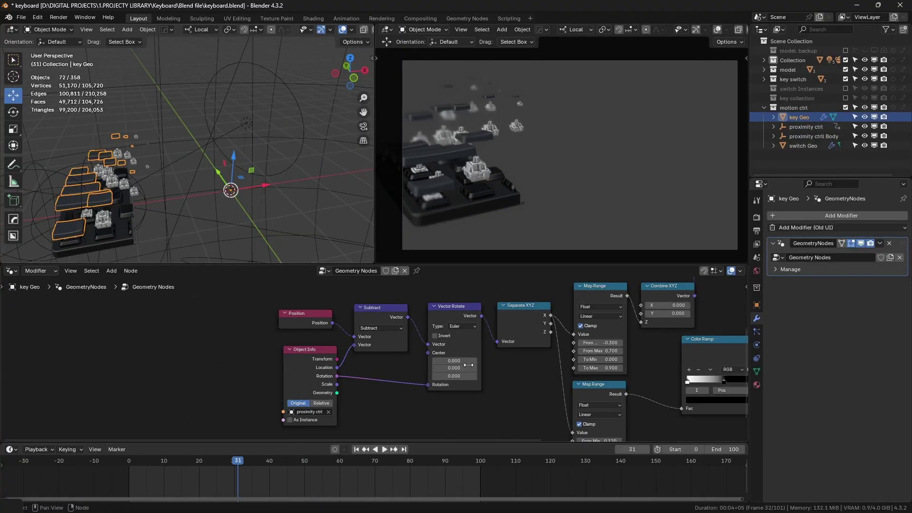
# - Pan the switches' node tree past the Less Than comparison to the Delete Geometry and output nodes
pyautogui.moveTo(468, 365); pyautogui.dragTo(331, 369, button='middle')
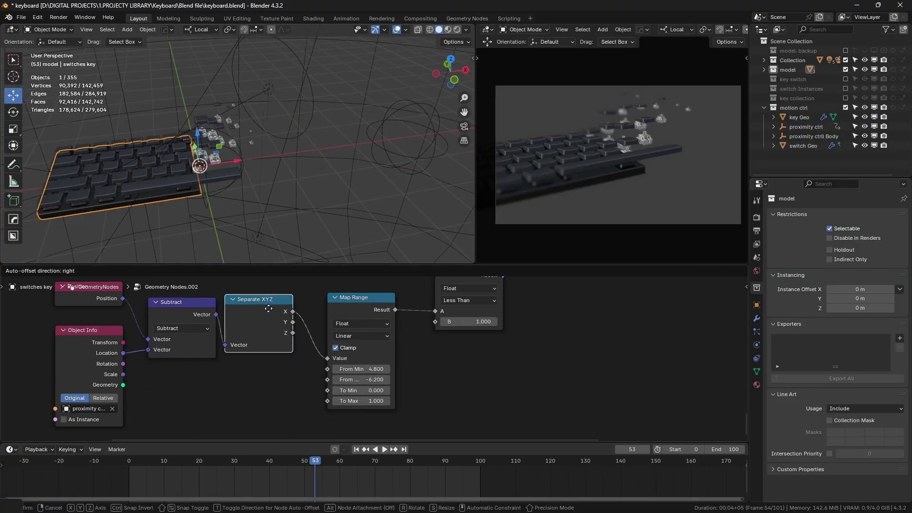
pyautogui.moveTo(280, 349); pyautogui.dragTo(241, 410, button='middle')
pyautogui.scroll(-1, 448, 359)
pyautogui.moveTo(449, 358); pyautogui.dragTo(471, 369, button='middle')
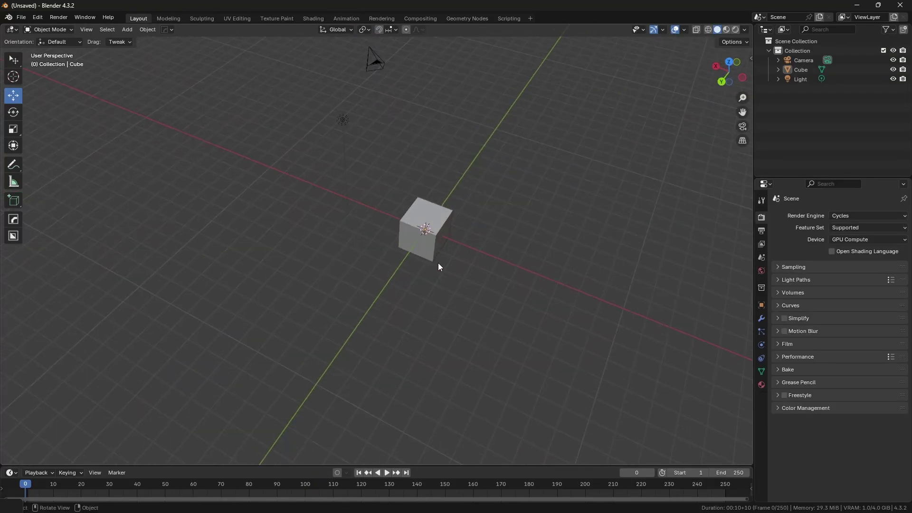
# - Put the key-cap in a new 'baseInt' collection and shift it along X
pyautogui.scroll(3, 438, 264)
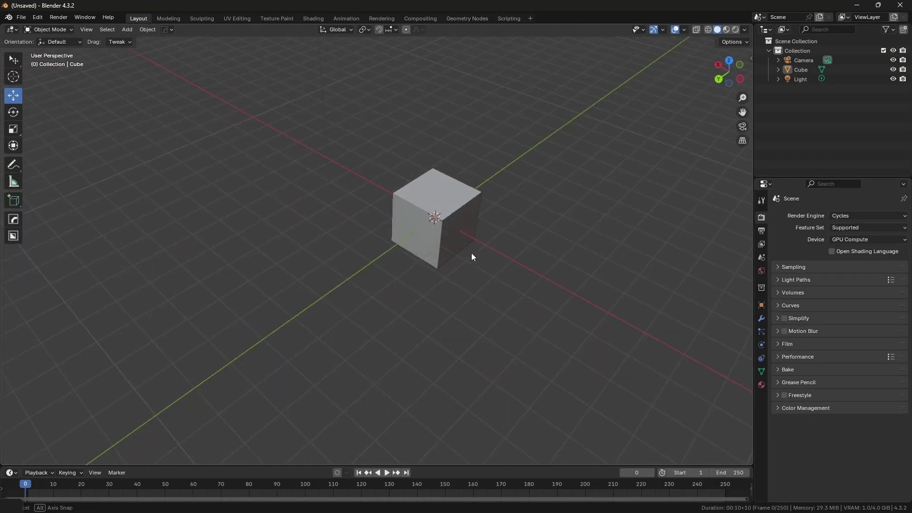
pyautogui.moveTo(471, 253); pyautogui.dragTo(377, 289, button='middle')
pyautogui.click(375, 290)
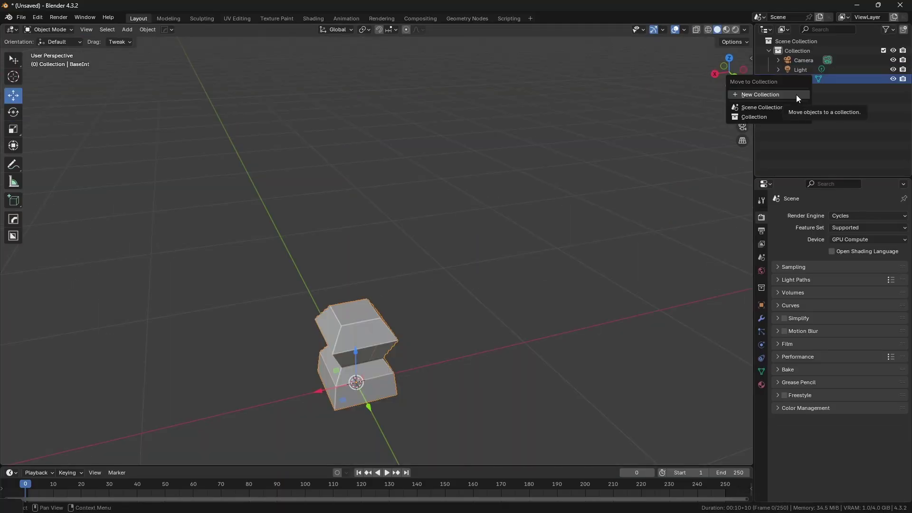
pyautogui.click(795, 95)
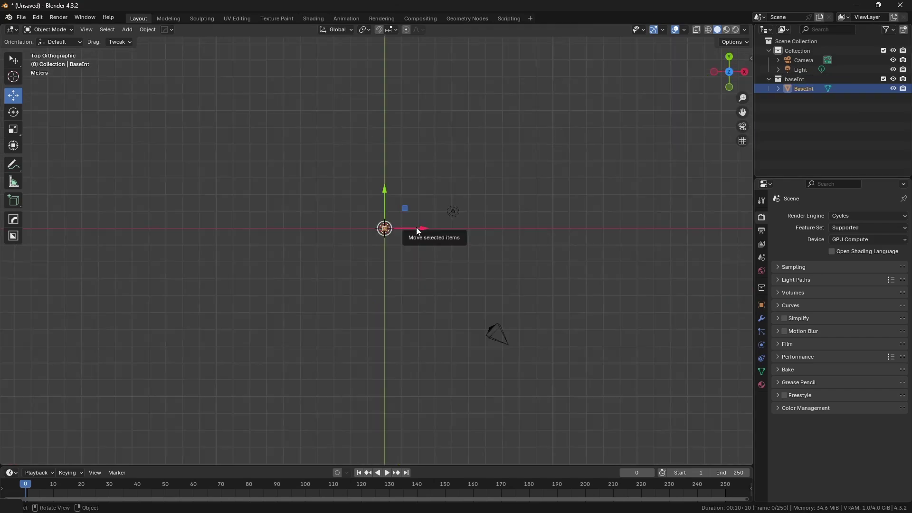
pyautogui.moveTo(417, 227); pyautogui.dragTo(199, 227)
# - Move the key-cap copies into a new 'Instances' collection
pyautogui.hotkey('shift', 'a')
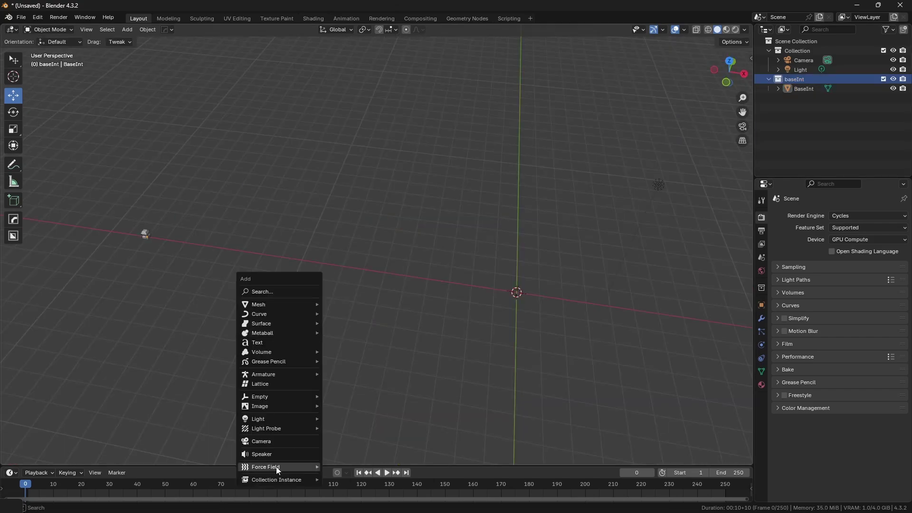
pyautogui.moveTo(318, 481)
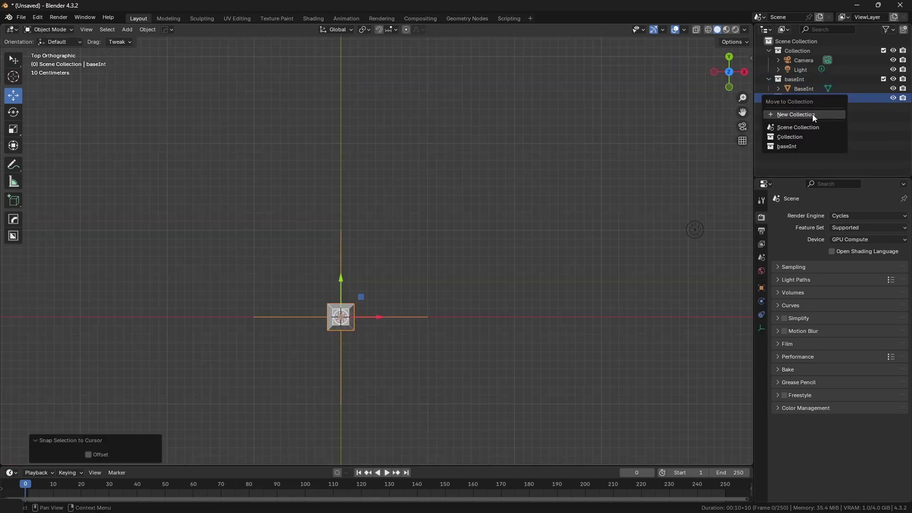
pyautogui.click(813, 115)
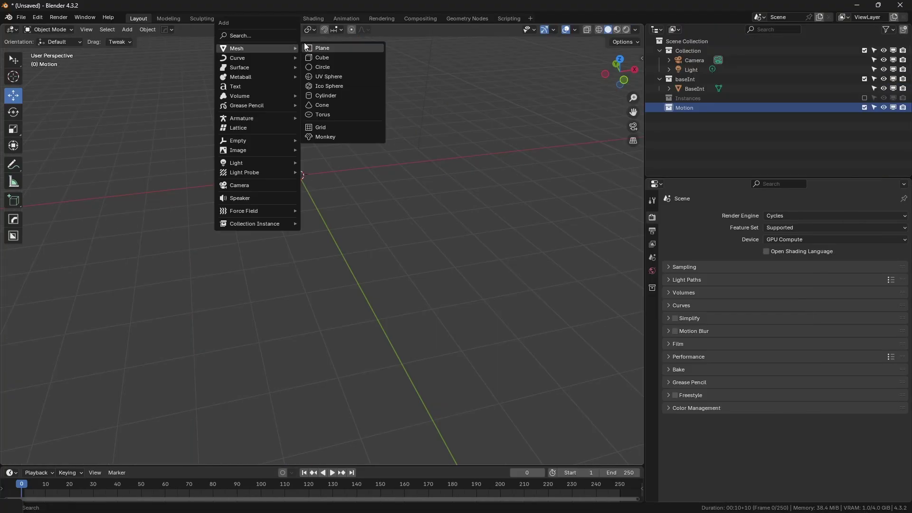
# - Add a plane to the Motion collection and a sphere empty at the origin
pyautogui.click(323, 46)
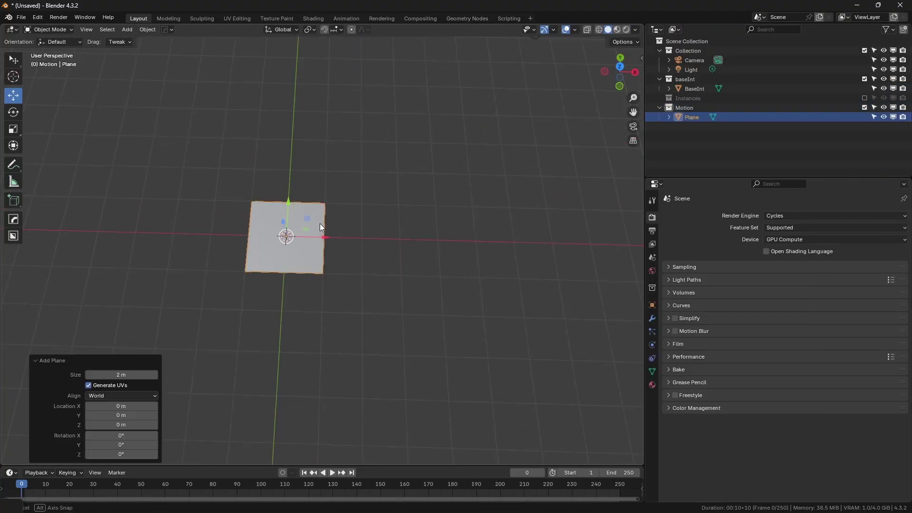
pyautogui.hotkey('shift', 'a')
pyautogui.moveTo(285, 295)
pyautogui.click(365, 346)
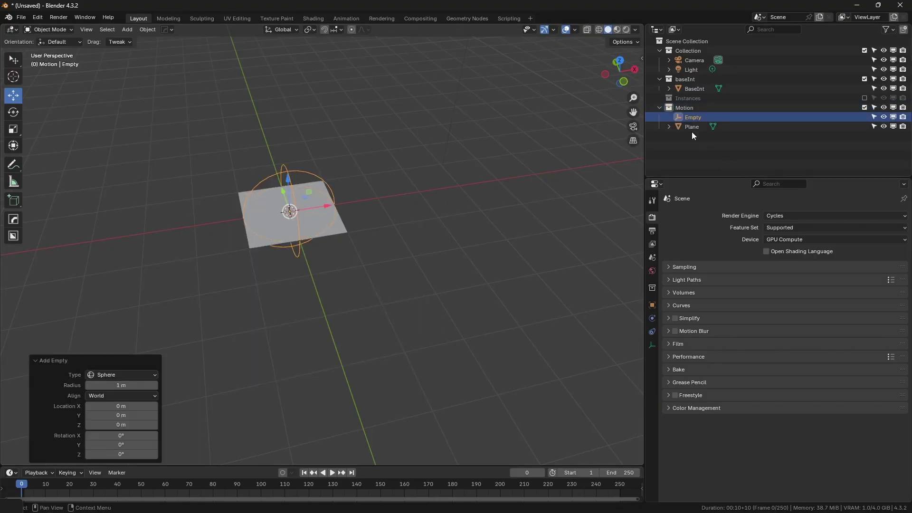
# - Rename the empty 'Ctrl' and the plane 'Inst' in the outliner
pyautogui.doubleClick(695, 118)
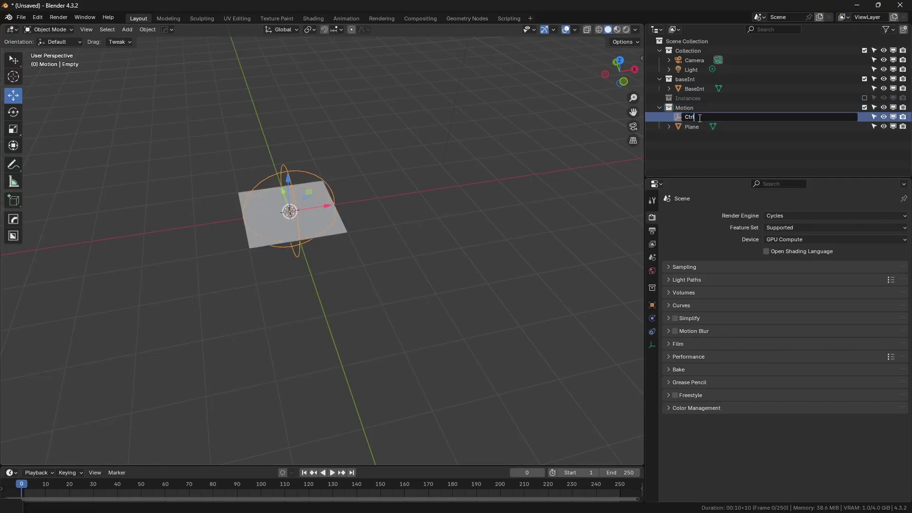
pyautogui.press('Return')
pyautogui.doubleClick(699, 127)
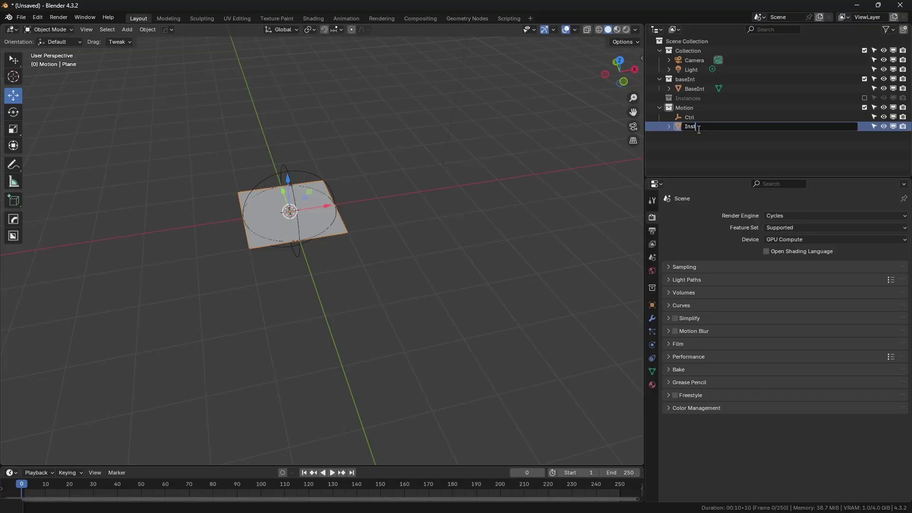
pyautogui.press('Return')
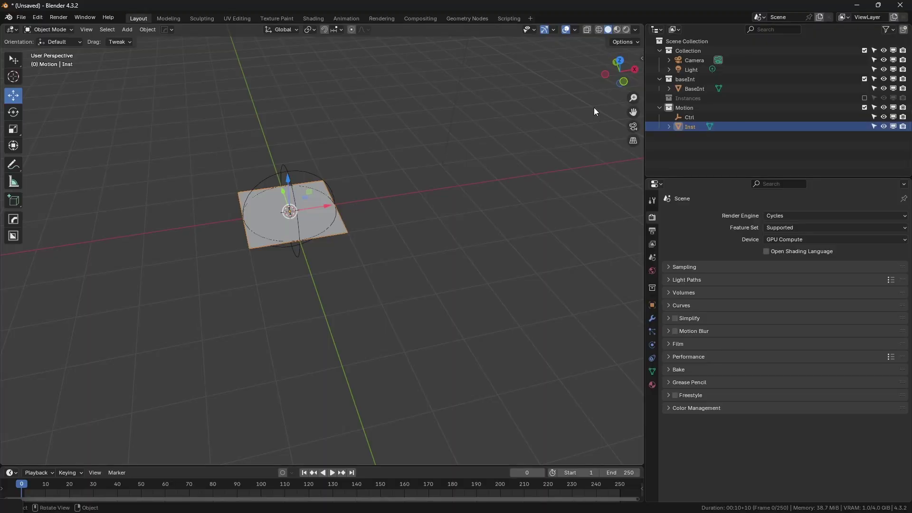
# - Create a new Geometry Nodes tree on Inst and add a Collection Info node
pyautogui.click(454, 17)
pyautogui.click(366, 251)
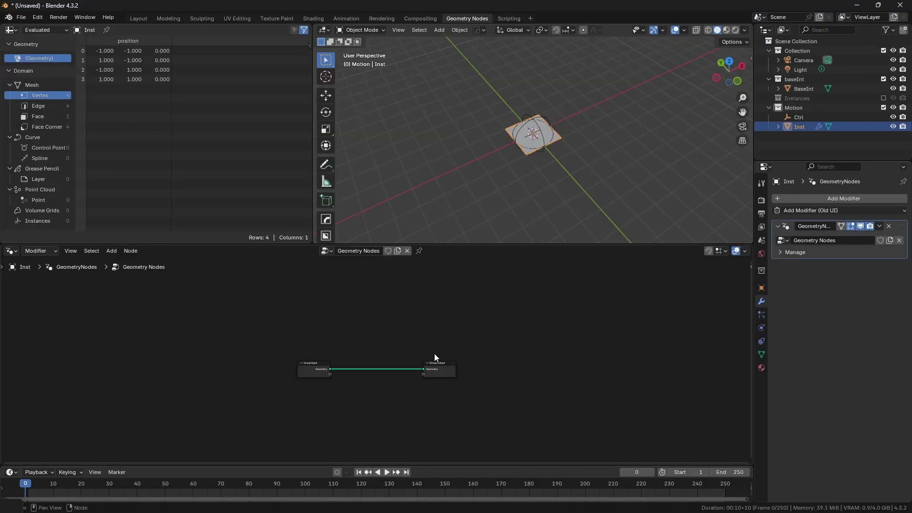
pyautogui.scroll(3, 359, 395)
pyautogui.hotkey('shift', 'a')
pyautogui.write('coll')
pyautogui.press('Return')
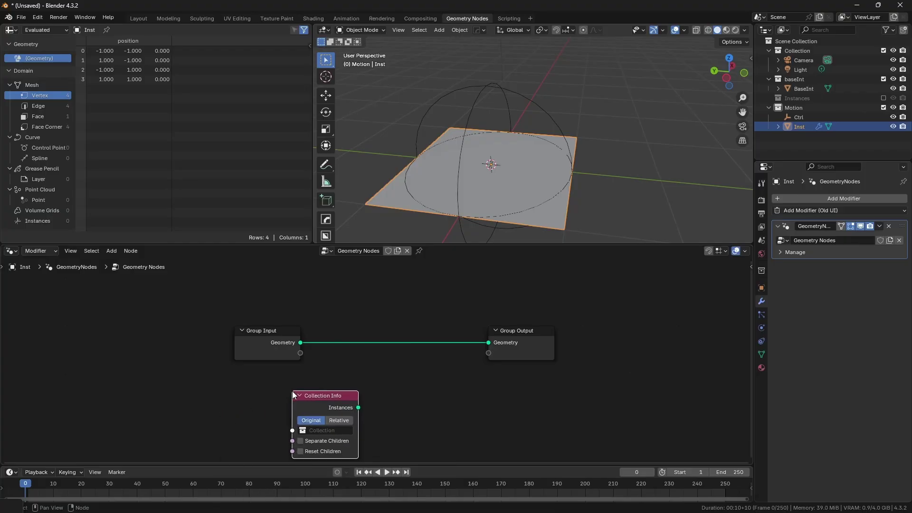
pyautogui.click(304, 328)
# - Set Collection Info to Instances with Separate Children and link it to Group Output
pyautogui.click(311, 335)
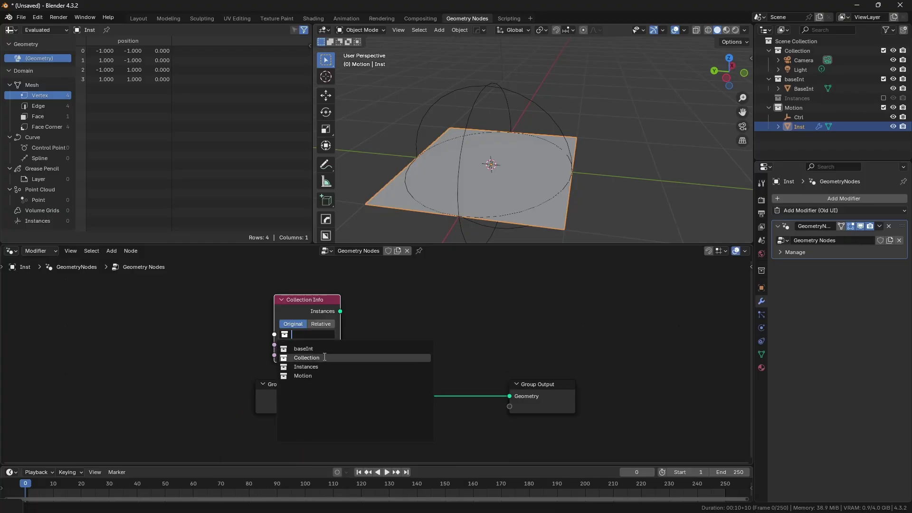
pyautogui.click(313, 365)
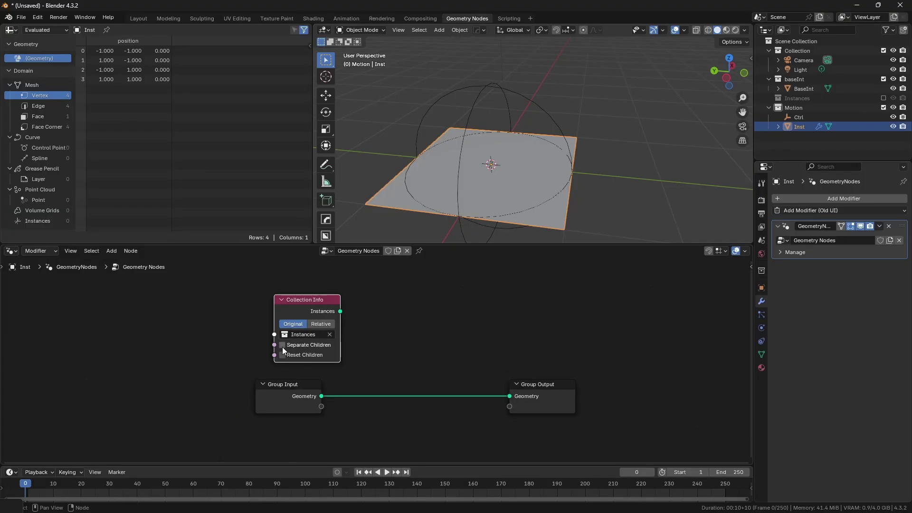
pyautogui.click(282, 345)
pyautogui.moveTo(333, 342); pyautogui.dragTo(292, 342, button='middle')
pyautogui.moveTo(299, 311); pyautogui.dragTo(323, 325)
pyautogui.moveTo(472, 390); pyautogui.dragTo(469, 395)
pyautogui.scroll(-3, 580, 186)
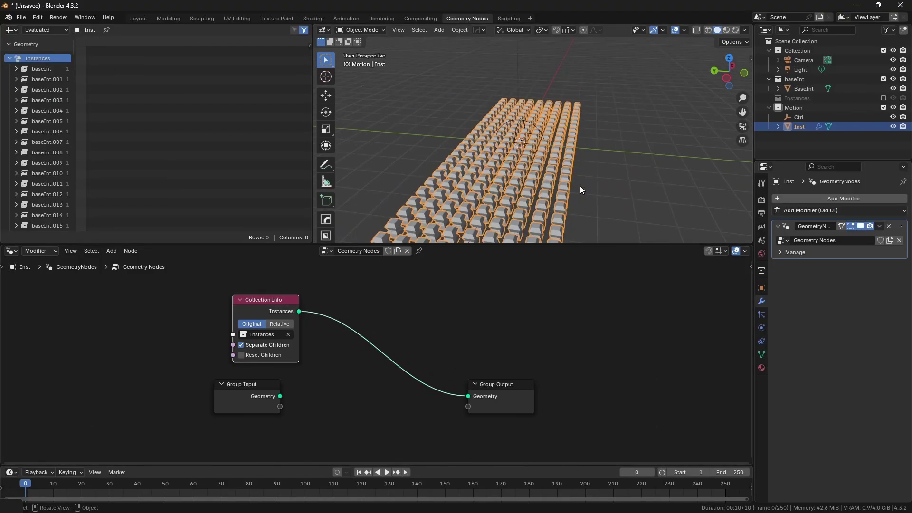
pyautogui.moveTo(580, 187); pyautogui.dragTo(603, 98, button='middle')
# - Add an Object Info node referencing the Ctrl empty
pyautogui.scroll(2, 602, 98)
pyautogui.click(326, 95)
pyautogui.hotkey('shift', 'a')
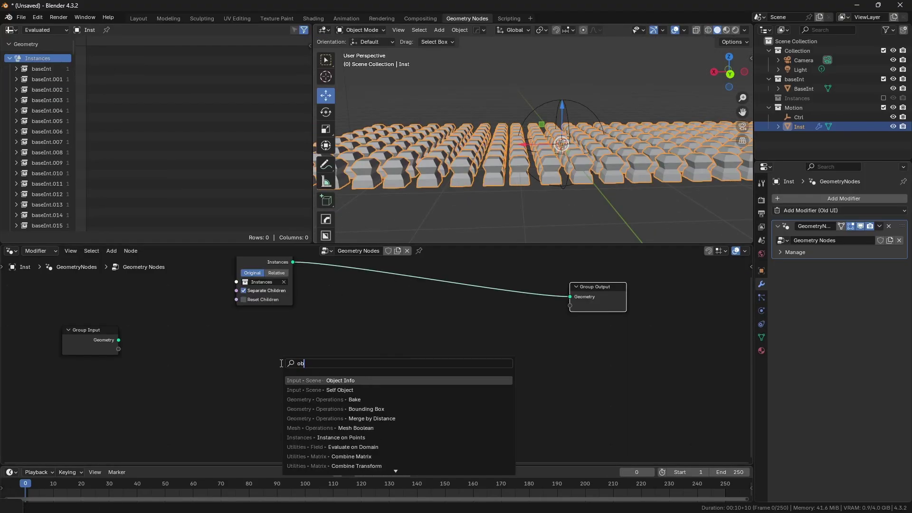
pyautogui.click(304, 376)
pyautogui.click(241, 337)
pyautogui.click(290, 406)
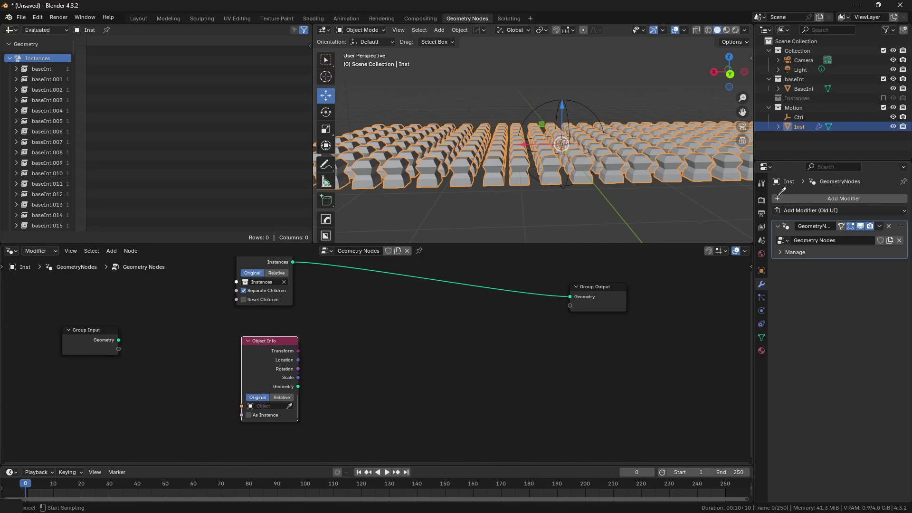
pyautogui.click(805, 114)
# - Insert a Set Position node into the main link and add a Position input
pyautogui.hotkey('shift', 'a')
pyautogui.click(486, 363)
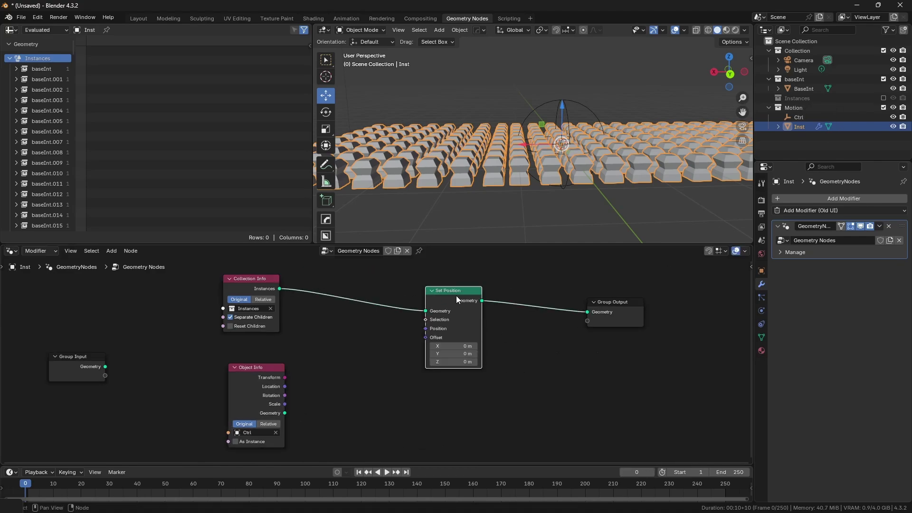
pyautogui.hotkey('shift', 'a')
pyautogui.click(248, 347)
pyautogui.click(214, 342)
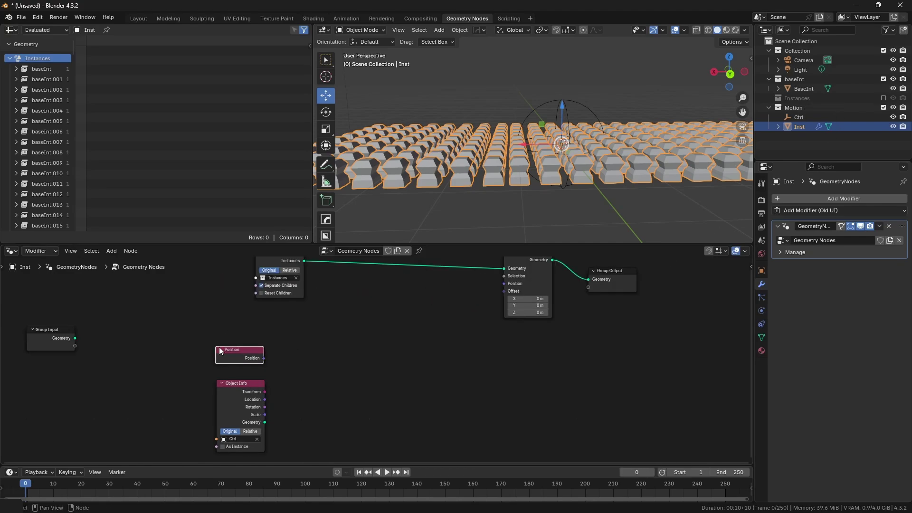
# - Add a Vector Math Subtract computing Position minus Ctrl's Location
pyautogui.hotkey('shift', 'a')
pyautogui.write('vect')
pyautogui.press('Return')
pyautogui.click(312, 369)
pyautogui.click(312, 373)
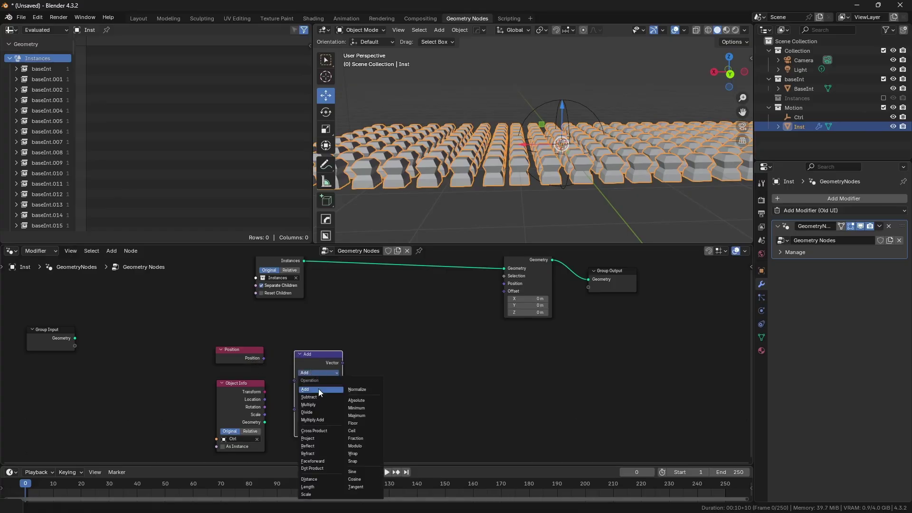
pyautogui.click(319, 388)
pyautogui.moveTo(317, 357); pyautogui.dragTo(322, 331)
pyautogui.moveTo(297, 381); pyautogui.dragTo(265, 399)
pyautogui.moveTo(264, 359); pyautogui.dragTo(300, 356)
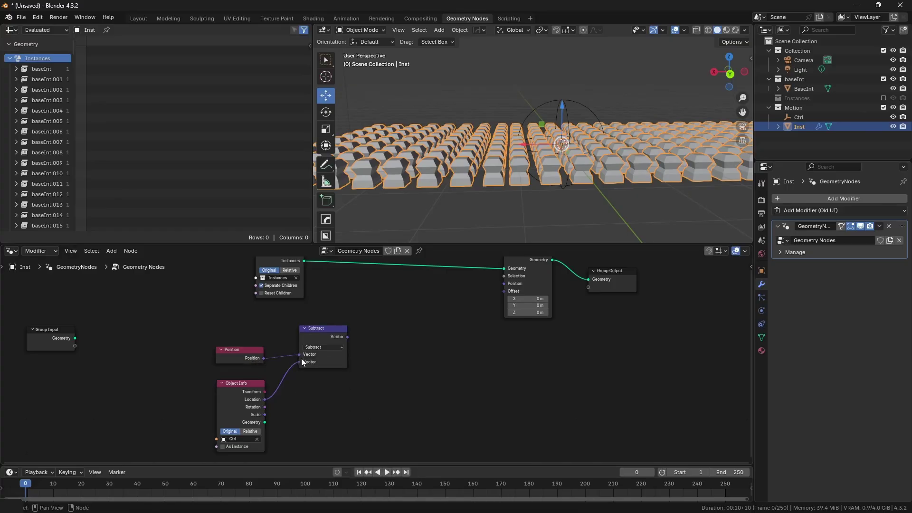
# - Rotate the difference by Ctrl's Rotation and route its X through Separate XYZ into Map Range
pyautogui.moveTo(347, 337); pyautogui.dragTo(415, 364)
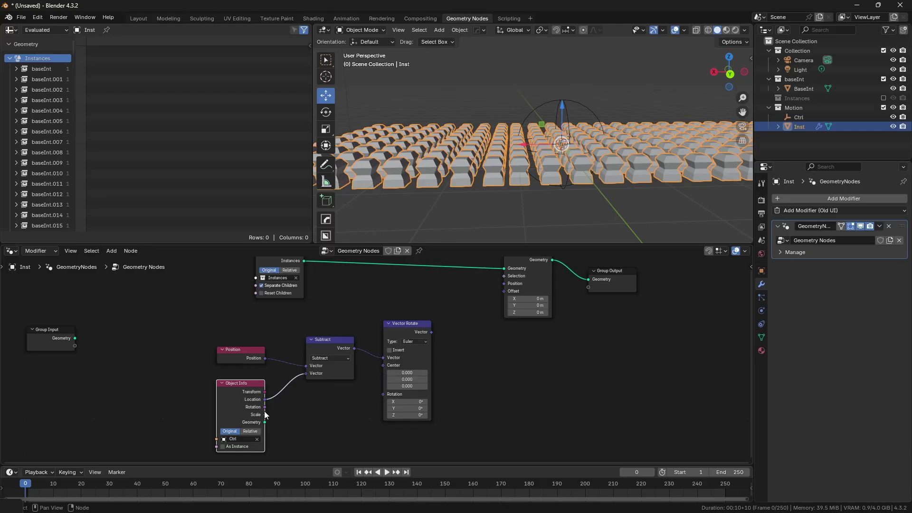
pyautogui.moveTo(264, 407); pyautogui.dragTo(393, 399)
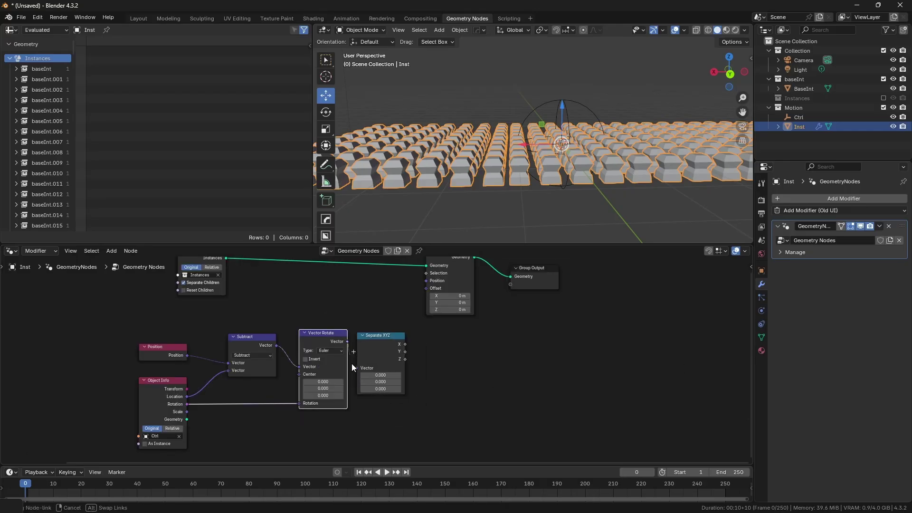
pyautogui.moveTo(381, 339); pyautogui.dragTo(398, 337)
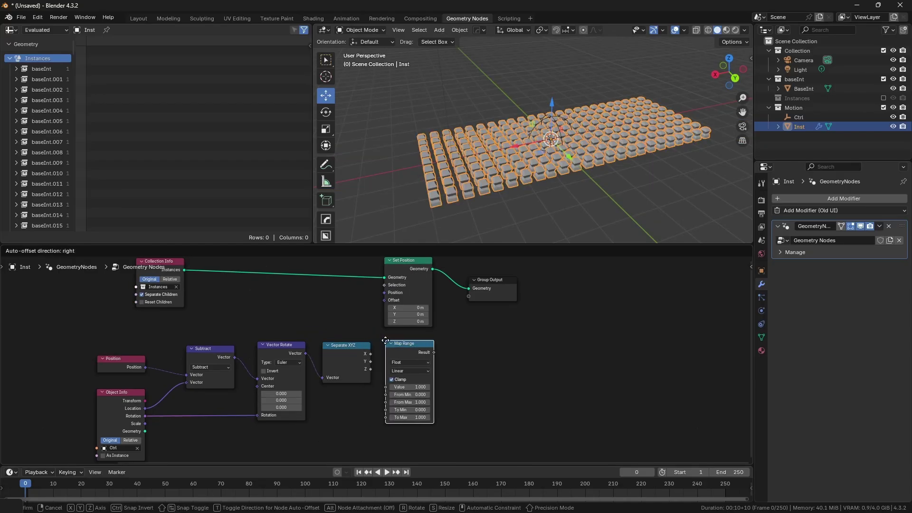
pyautogui.moveTo(385, 340); pyautogui.dragTo(386, 386)
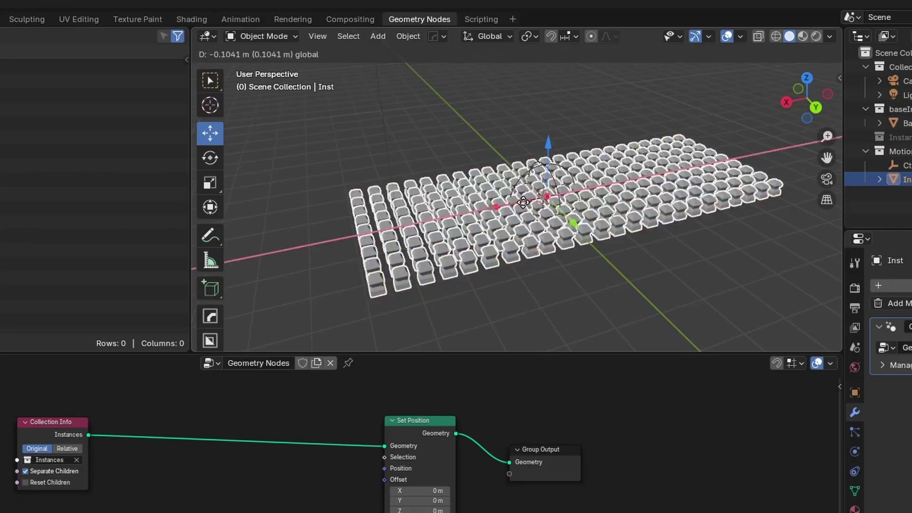
pyautogui.click(546, 136)
# - Move the Ctrl empty along X to test the setup
pyautogui.click(520, 182)
pyautogui.press('g')
pyautogui.press('x')
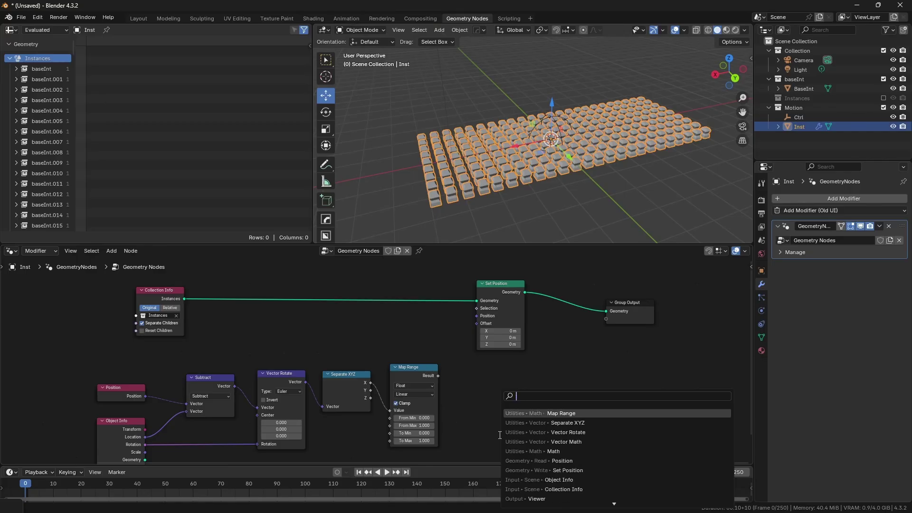
# - Add Combine XYZ with Map Range Result on Z, feeding the Set Position Offset
pyautogui.write('combine')
pyautogui.press('Return')
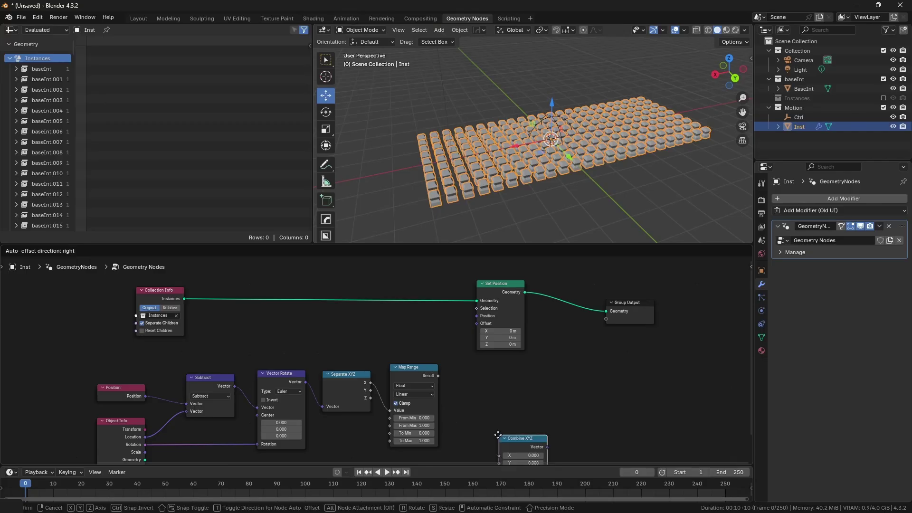
pyautogui.click(430, 347)
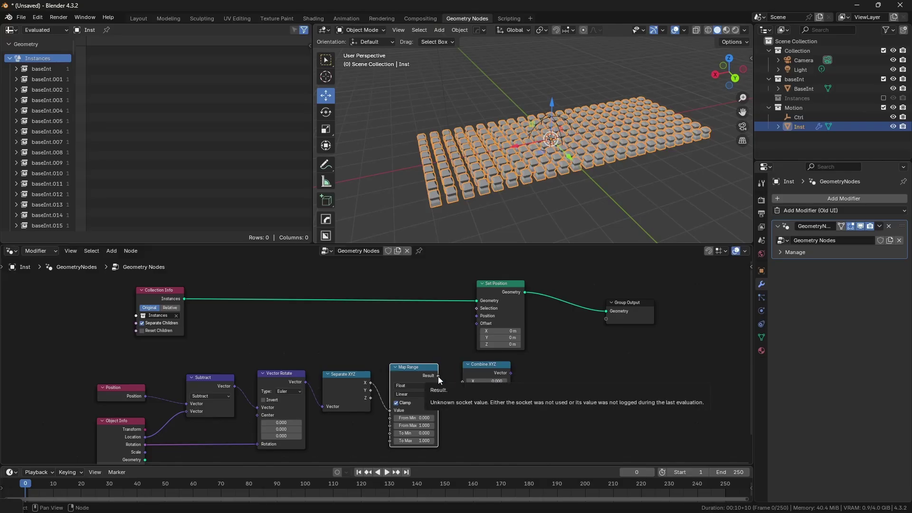
pyautogui.moveTo(438, 376); pyautogui.dragTo(443, 385)
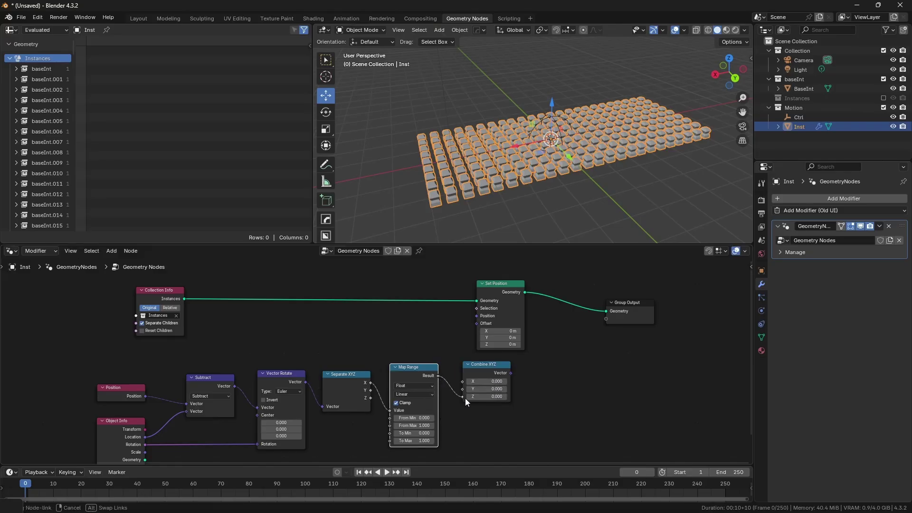
pyautogui.click(485, 368)
pyautogui.moveTo(469, 338); pyautogui.dragTo(500, 338)
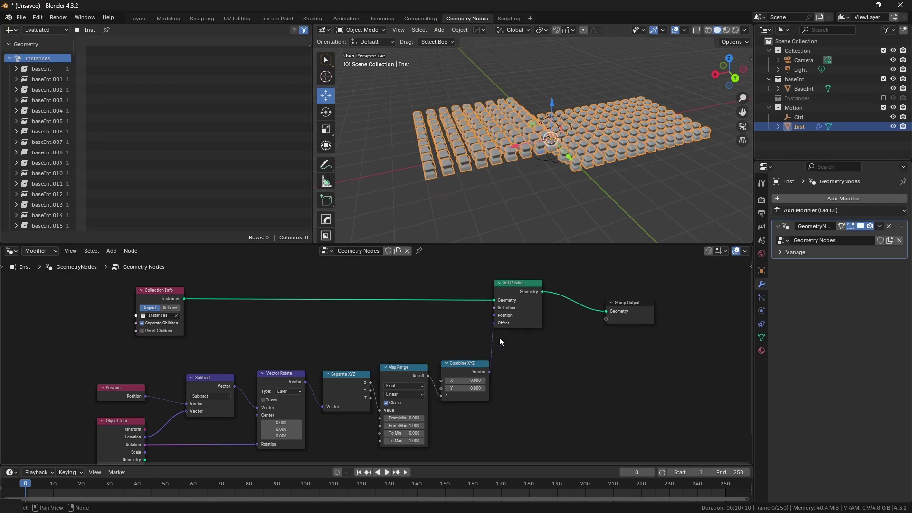
pyautogui.moveTo(530, 215); pyautogui.dragTo(529, 194, button='middle')
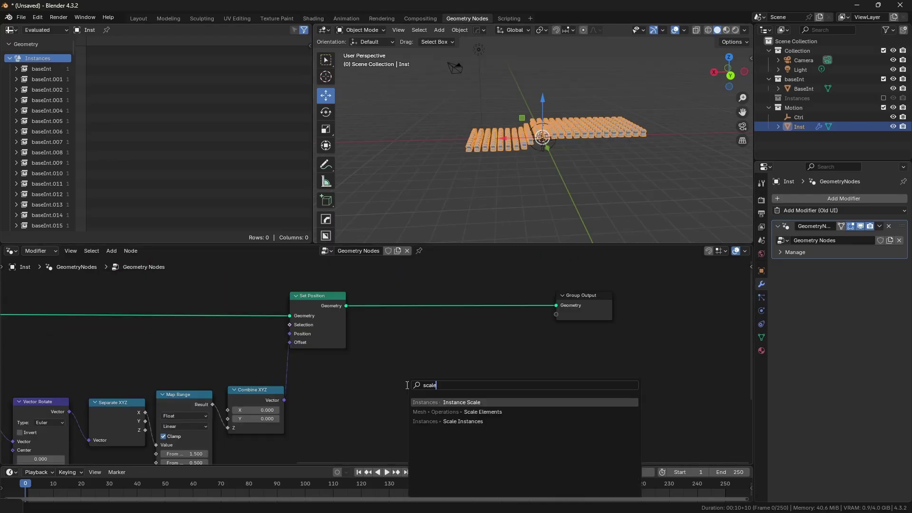
# - Insert a Scale Instances node before the Group Output
pyautogui.press('Down')
pyautogui.press('Down')
pyautogui.press('Return')
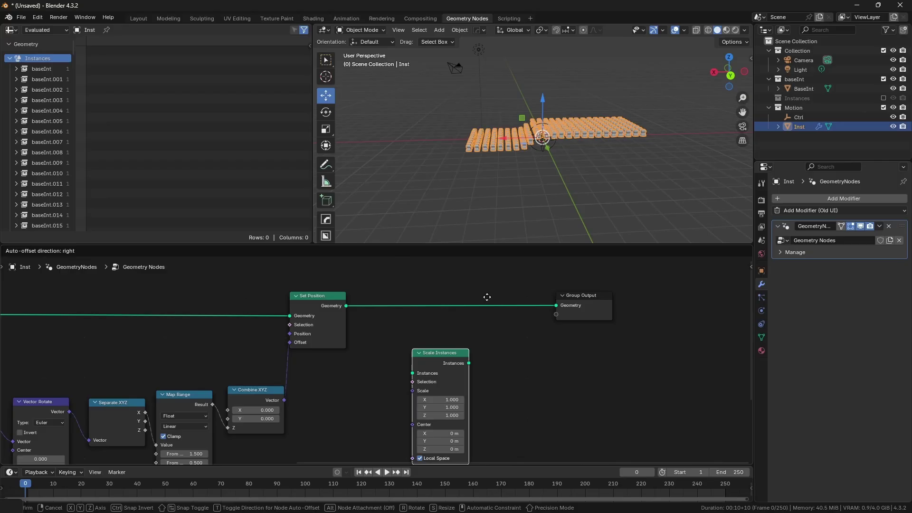
pyautogui.click(418, 304)
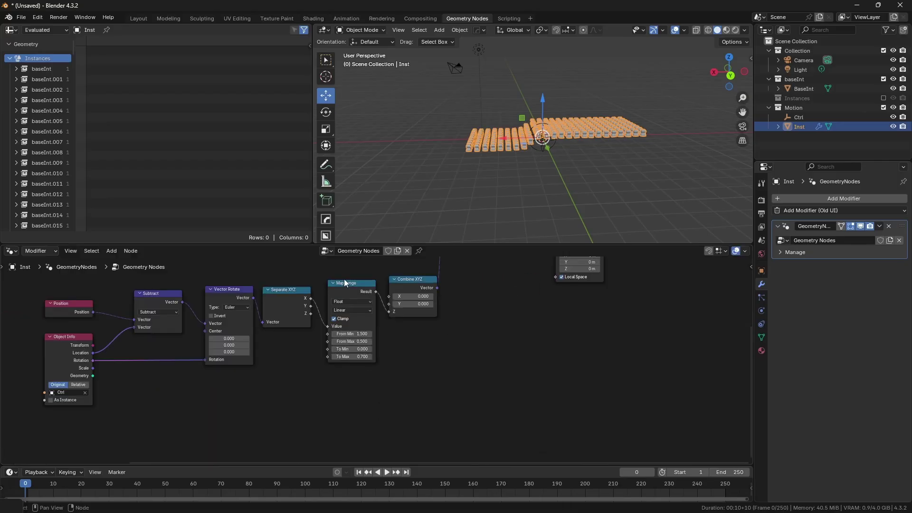
# - Duplicate Map Range fed by X, and drive instance Scale through a Color Ramp
pyautogui.hotkey('shift', 'd')
pyautogui.click(343, 387)
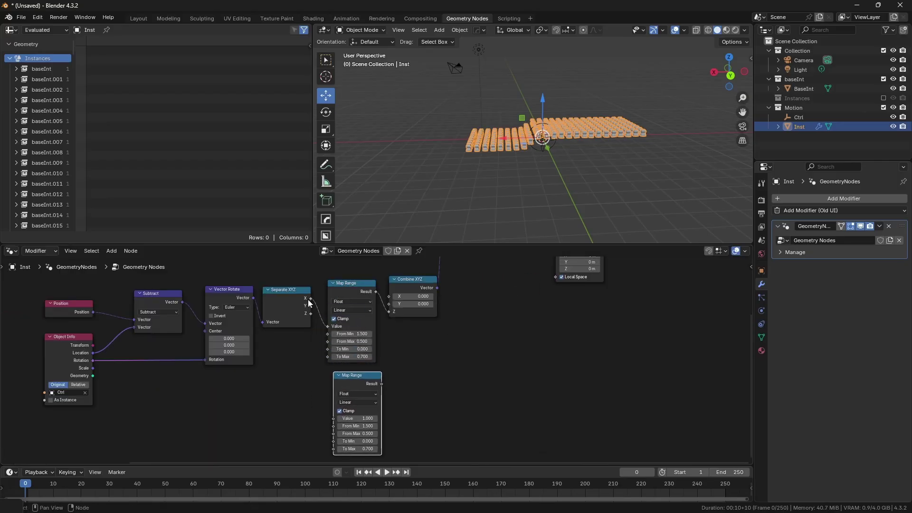
pyautogui.moveTo(310, 298); pyautogui.dragTo(318, 394)
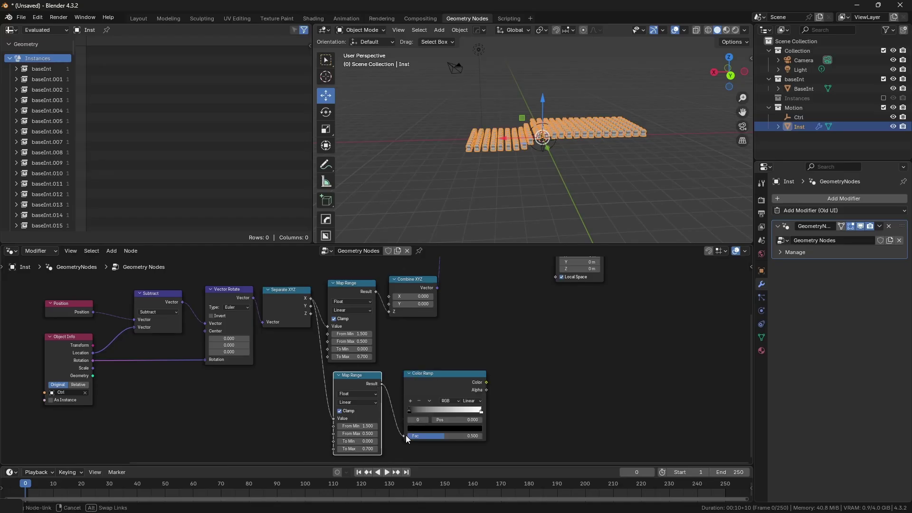
pyautogui.moveTo(487, 372); pyautogui.dragTo(323, 431, button='middle')
pyautogui.moveTo(361, 314); pyautogui.dragTo(366, 321)
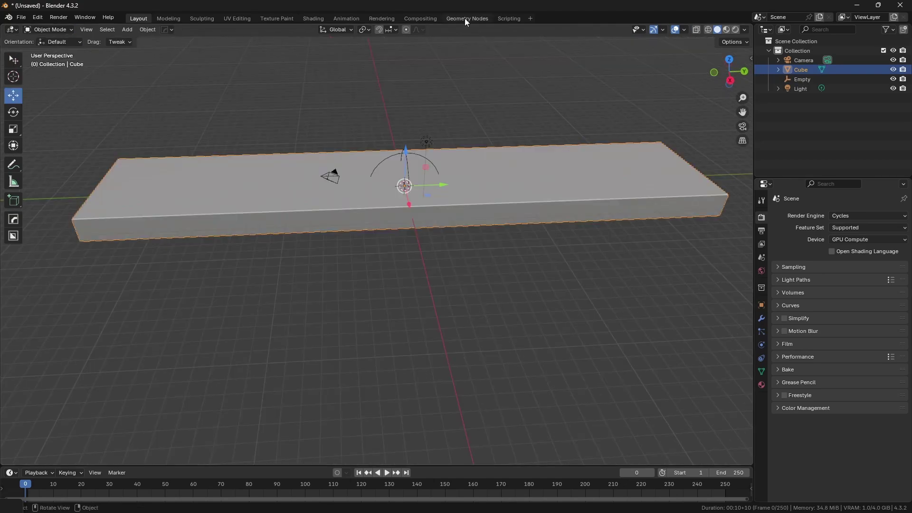
# - Give the slab a Geometry Nodes tree with Delete Geometry and an Object Info set to ctrl
pyautogui.click(467, 19)
pyautogui.click(365, 252)
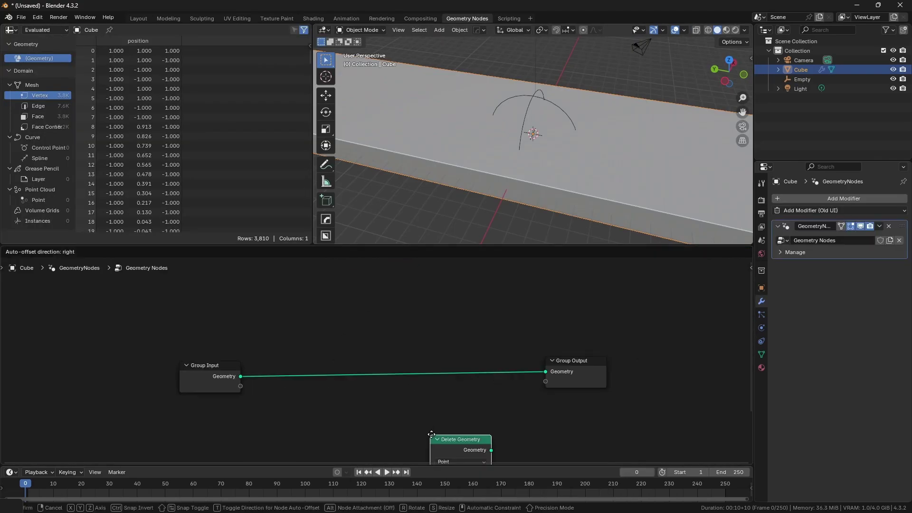
pyautogui.click(430, 340)
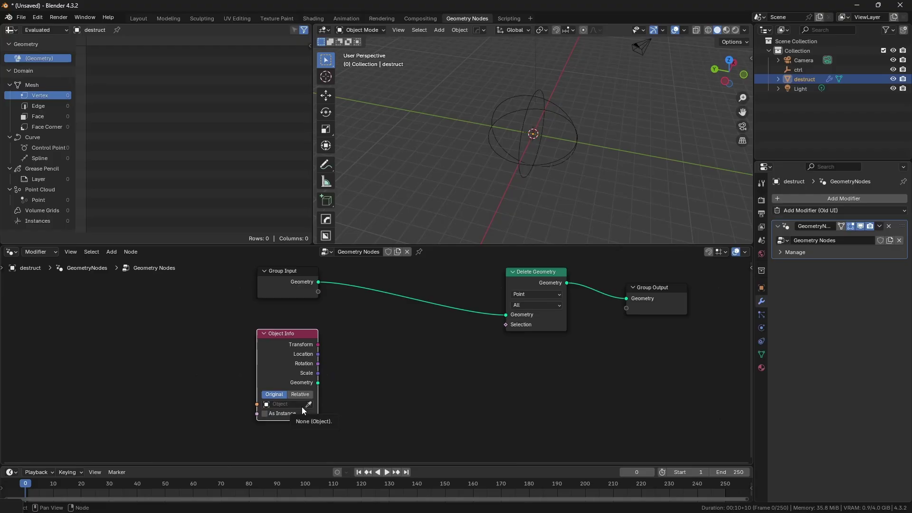
pyautogui.click(302, 408)
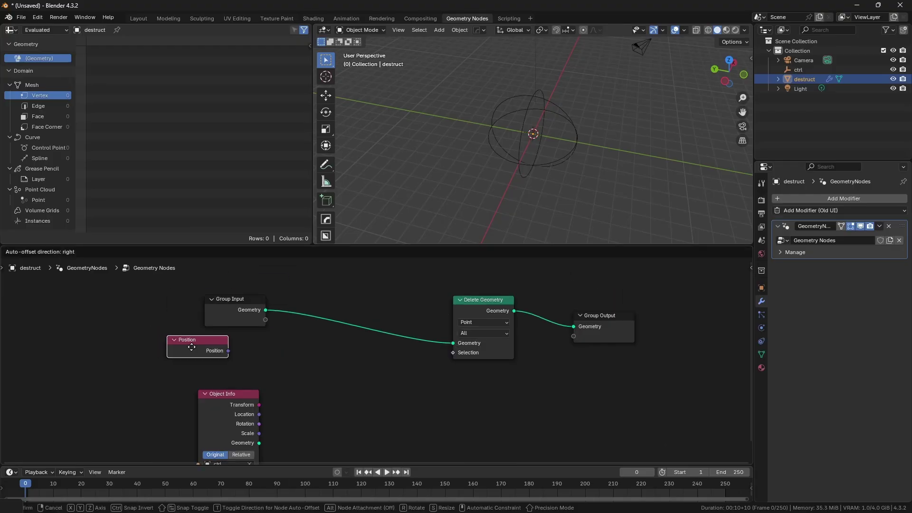
# - Add a Position node and a Vector Math node set to Subtract
pyautogui.click(201, 358)
pyautogui.click(314, 386)
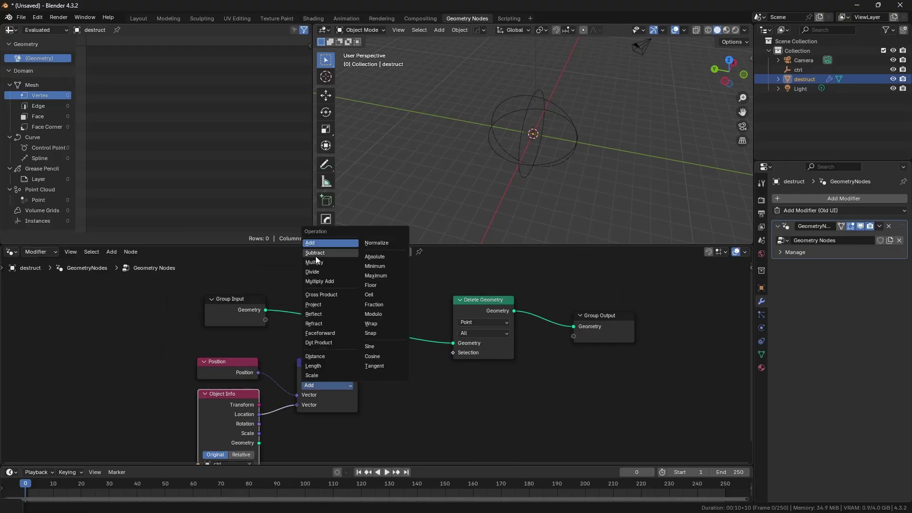
pyautogui.click(316, 256)
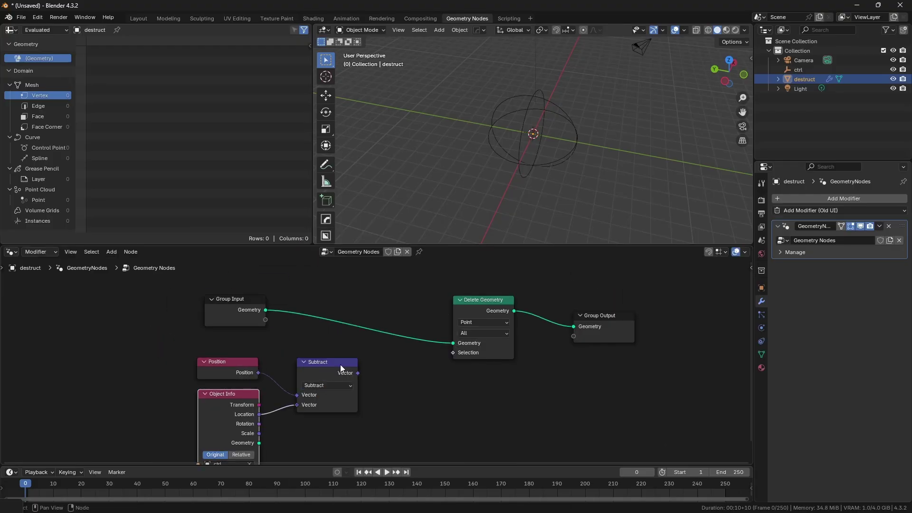
pyautogui.moveTo(341, 364); pyautogui.dragTo(321, 320, button='middle')
pyautogui.press('g')
pyautogui.click(318, 322)
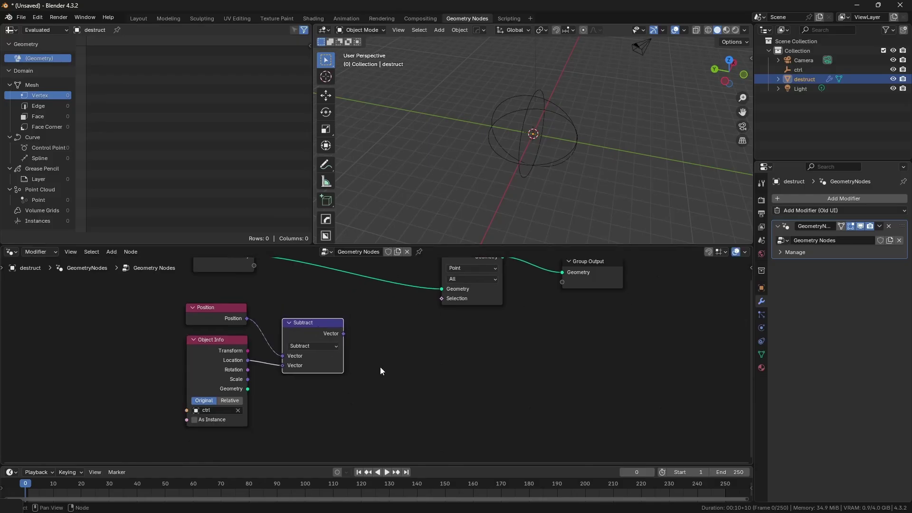
pyautogui.moveTo(373, 377); pyautogui.dragTo(364, 386, button='middle')
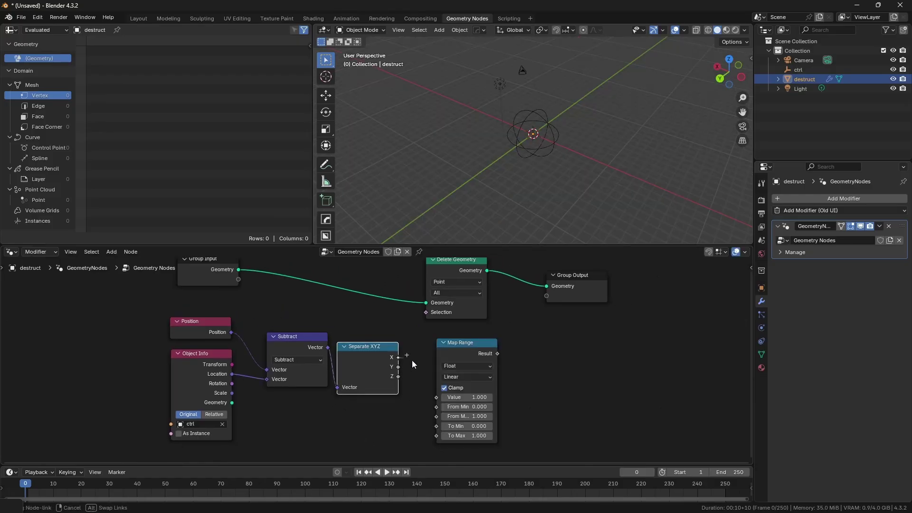
# - Link X into Map Range and feed its result into a Compare node set to Less Than
pyautogui.moveTo(412, 360); pyautogui.dragTo(437, 396)
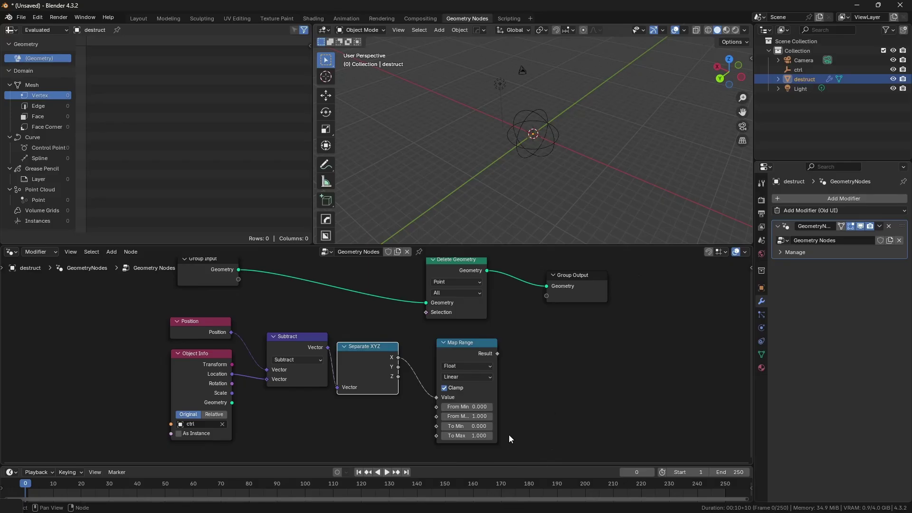
pyautogui.moveTo(489, 356); pyautogui.dragTo(468, 356)
pyautogui.click(503, 364)
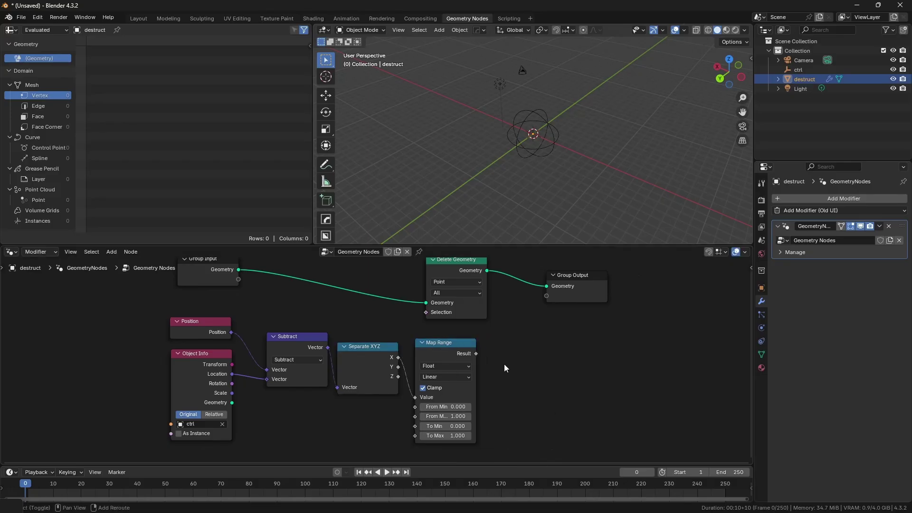
pyautogui.hotkey('shift', 'a')
pyautogui.write('greater')
pyautogui.press('Return')
pyautogui.click(486, 364)
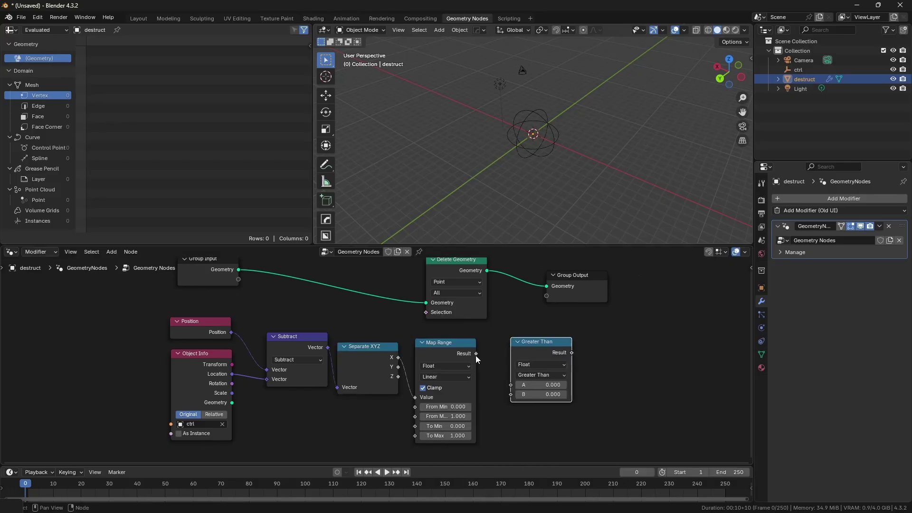
pyautogui.moveTo(477, 354); pyautogui.dragTo(511, 385)
pyautogui.click(541, 375)
pyautogui.click(547, 394)
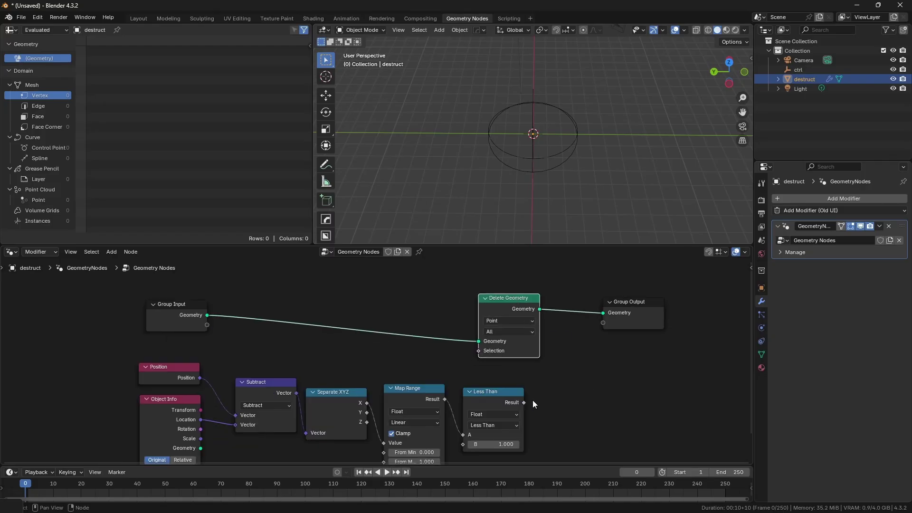
pyautogui.moveTo(524, 403); pyautogui.dragTo(478, 350)
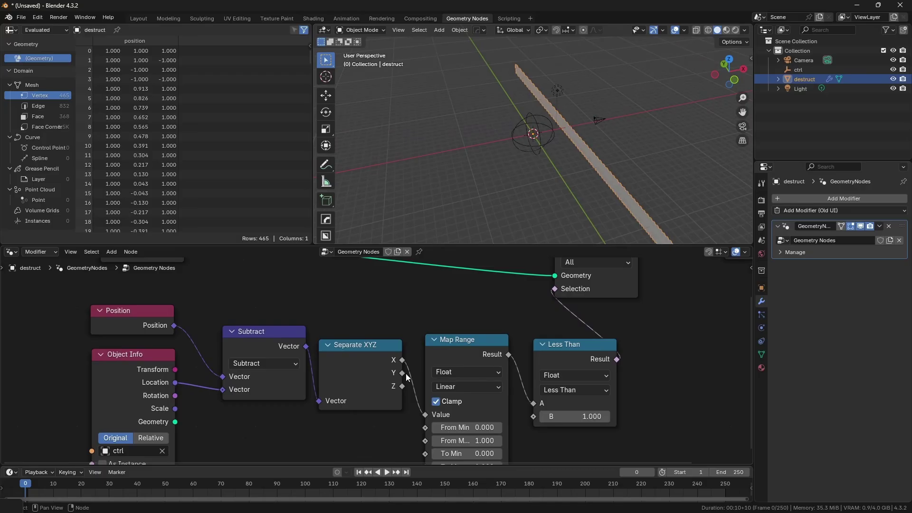
# - Use Less Than as Delete Geometry's Selection, measure along Y, insert Multiply, and test by moving ctrl
pyautogui.moveTo(406, 374); pyautogui.dragTo(426, 415)
pyautogui.moveTo(465, 441)
pyautogui.mouseDown()
pyautogui.moveTo(445, 441)
pyautogui.moveTo(456, 440)
pyautogui.mouseUp()
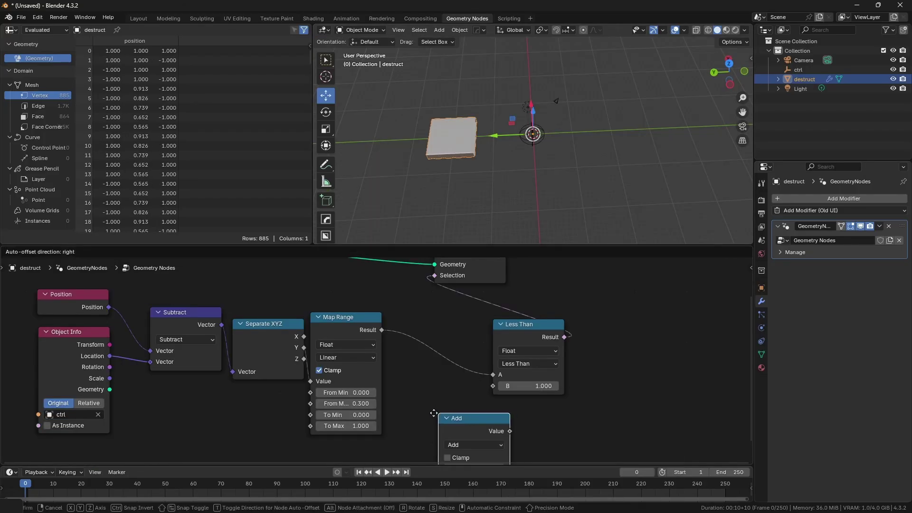
pyautogui.click(442, 312)
pyautogui.moveTo(126, 385); pyautogui.dragTo(245, 409, button='middle')
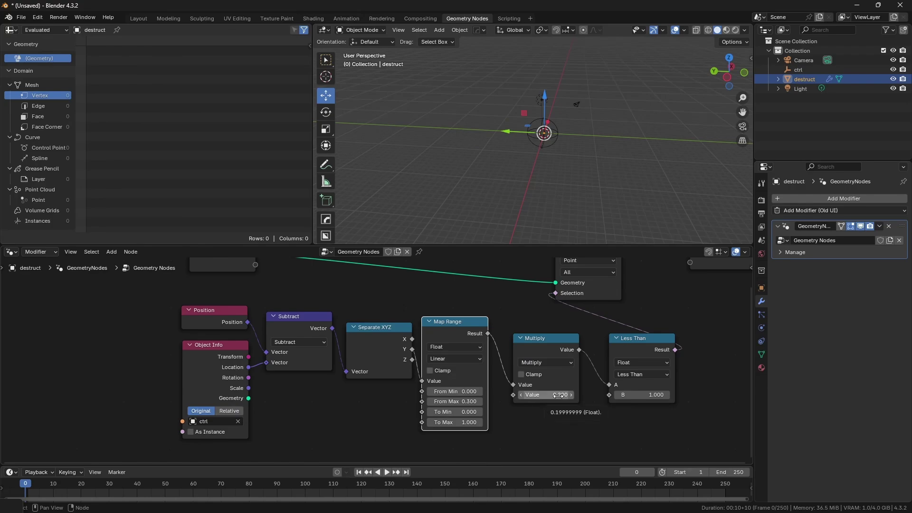
pyautogui.moveTo(544, 133)
pyautogui.mouseDown()
pyautogui.moveTo(565, 133)
pyautogui.moveTo(517, 132)
pyautogui.moveTo(551, 124)
pyautogui.moveTo(563, 111)
pyautogui.moveTo(501, 132)
pyautogui.moveTo(546, 133)
pyautogui.mouseUp()
# - Undo the empty's vertical move and move Group Input out of the way
pyautogui.hotkey('ctrl', 'z')
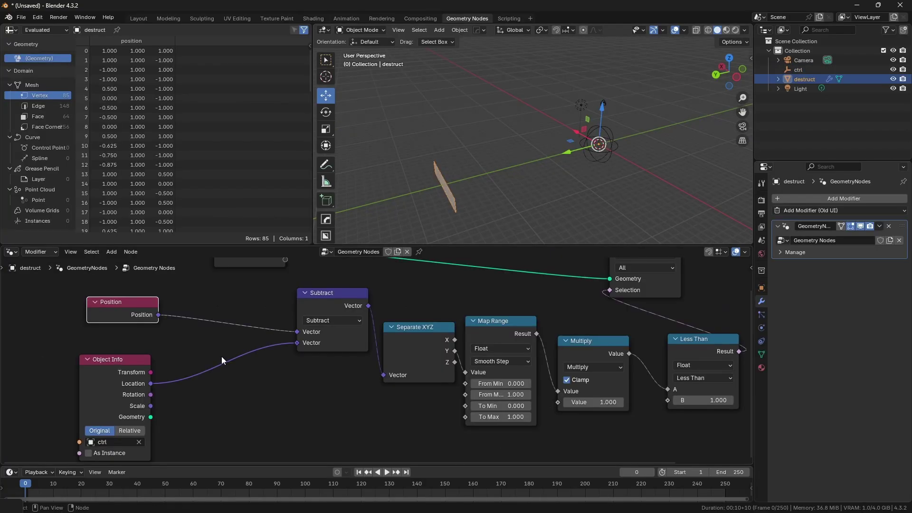
pyautogui.scroll(-2, 233, 361)
pyautogui.moveTo(270, 336); pyautogui.dragTo(281, 366, button='middle')
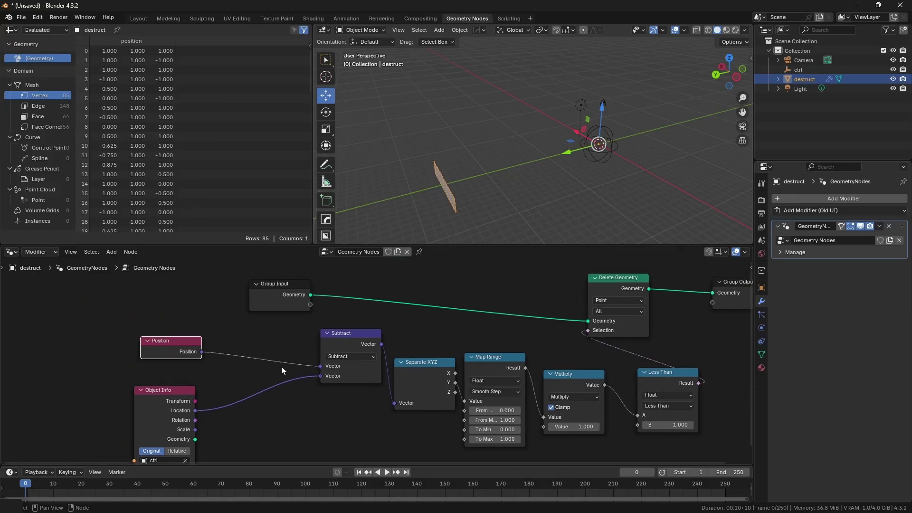
pyautogui.moveTo(265, 303); pyautogui.dragTo(280, 276)
pyautogui.scroll(2, 303, 400)
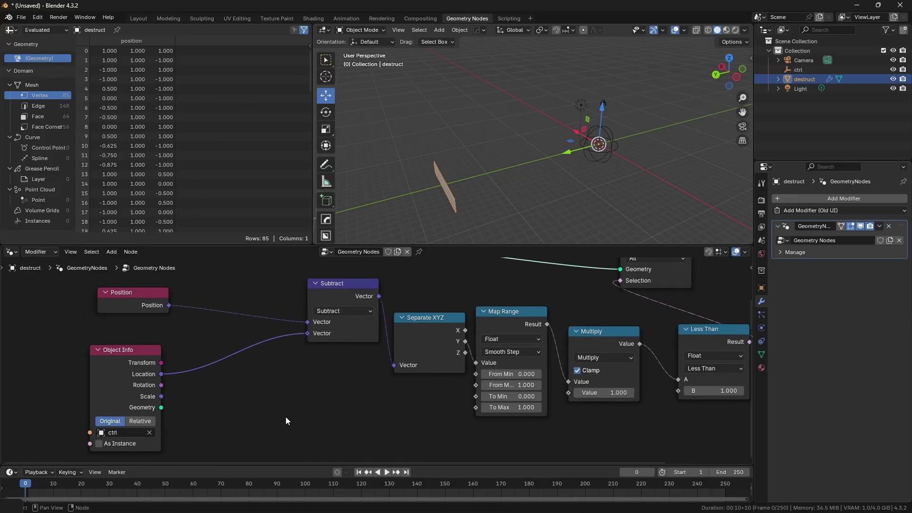
# - Add a Vector Math Multiply with a Y factor of 0.100
pyautogui.hotkey('shift', 'a')
pyautogui.write('vecto')
pyautogui.press('Down')
pyautogui.press('Down')
pyautogui.press('Return')
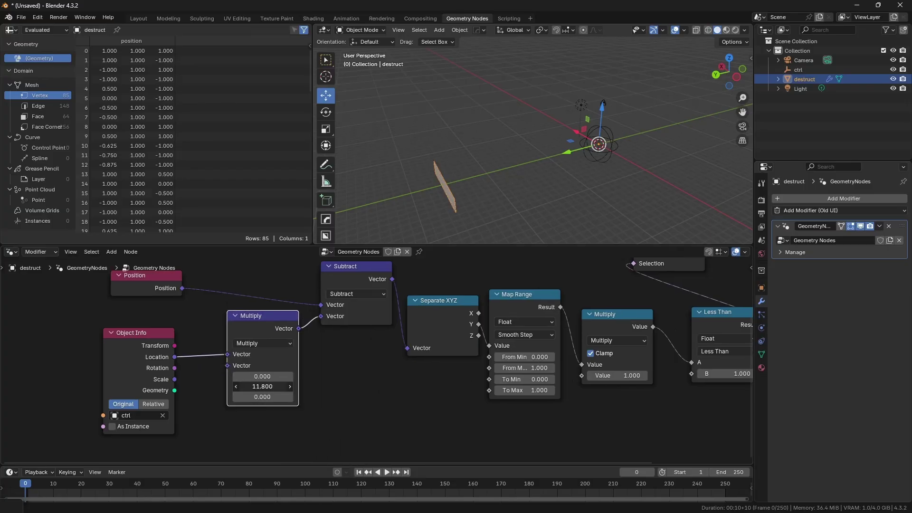
pyautogui.moveTo(262, 386); pyautogui.dragTo(250, 386)
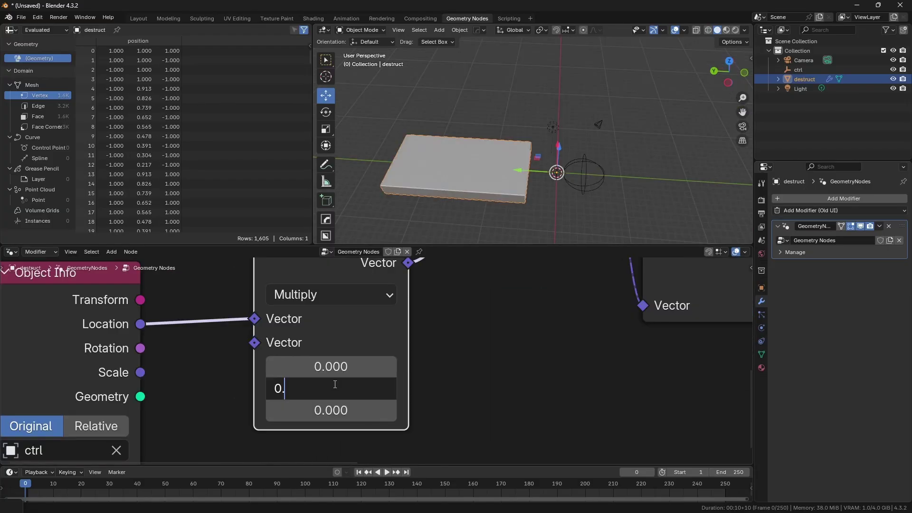
pyautogui.write('1')
pyautogui.press('Return')
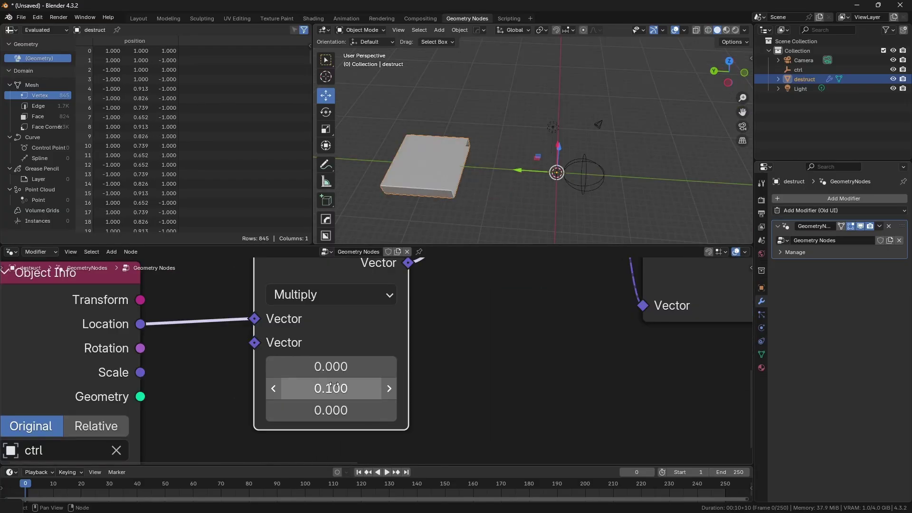
# - Move ctrl along Y and insert a Random Value with Max 4.9 between Multiply and Less Than
pyautogui.click(592, 175)
pyautogui.press('g')
pyautogui.press('y')
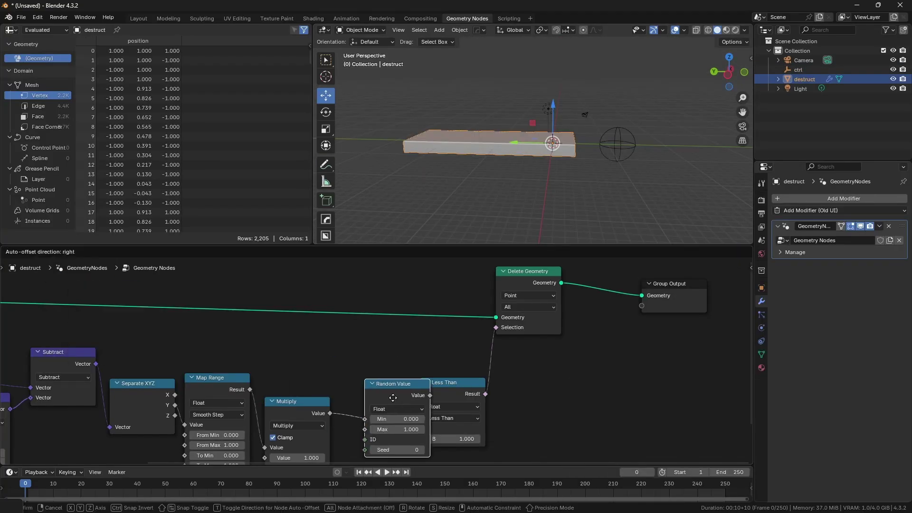
pyautogui.click(349, 386)
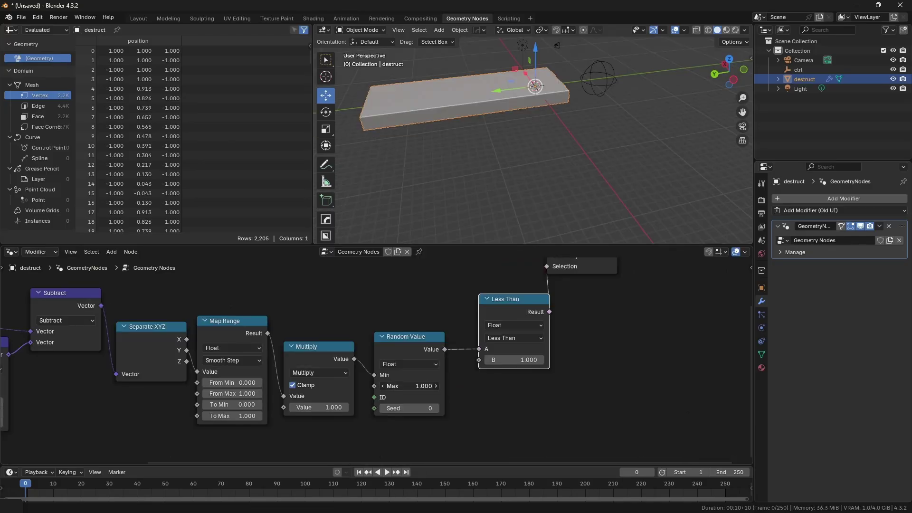
pyautogui.moveTo(403, 386); pyautogui.dragTo(428, 386)
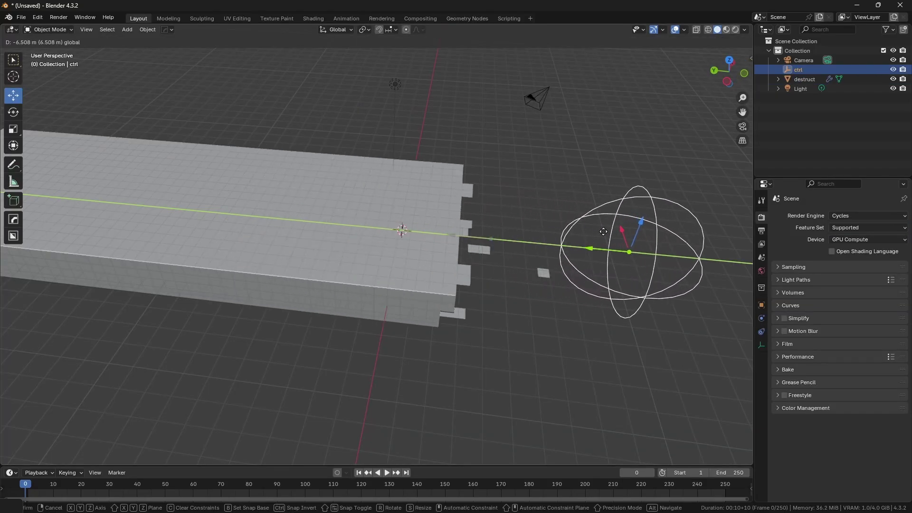